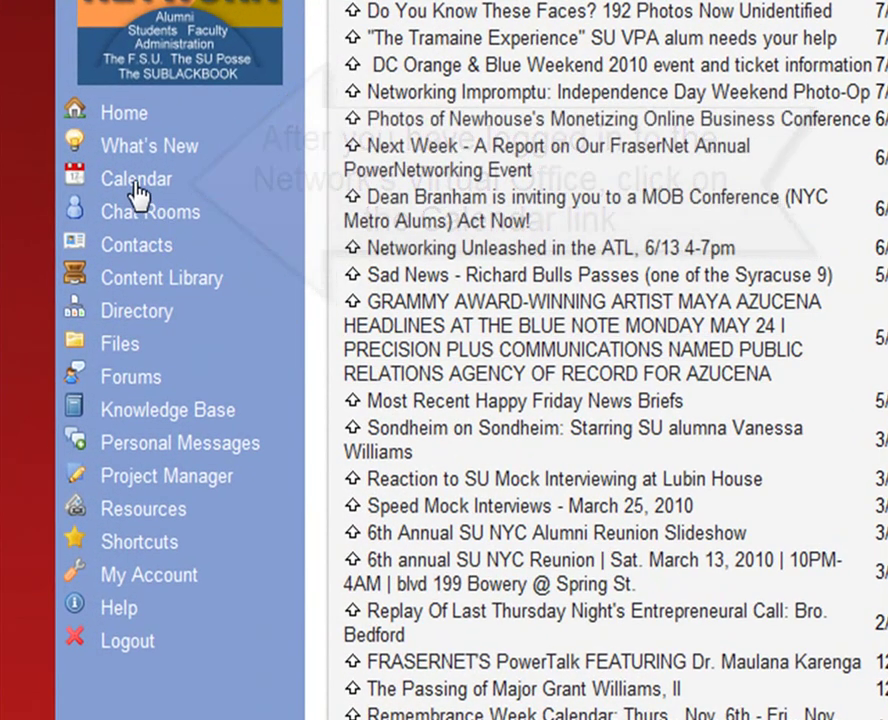
# Open the calendar and advance it from July to August 2010.
pyautogui.click(136, 190)
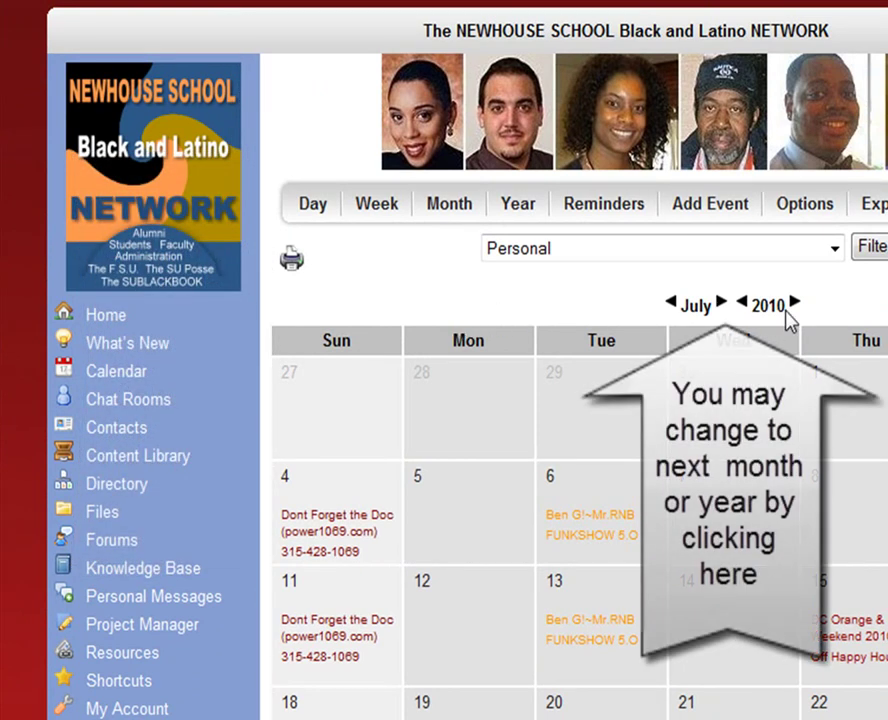
pyautogui.click(722, 303)
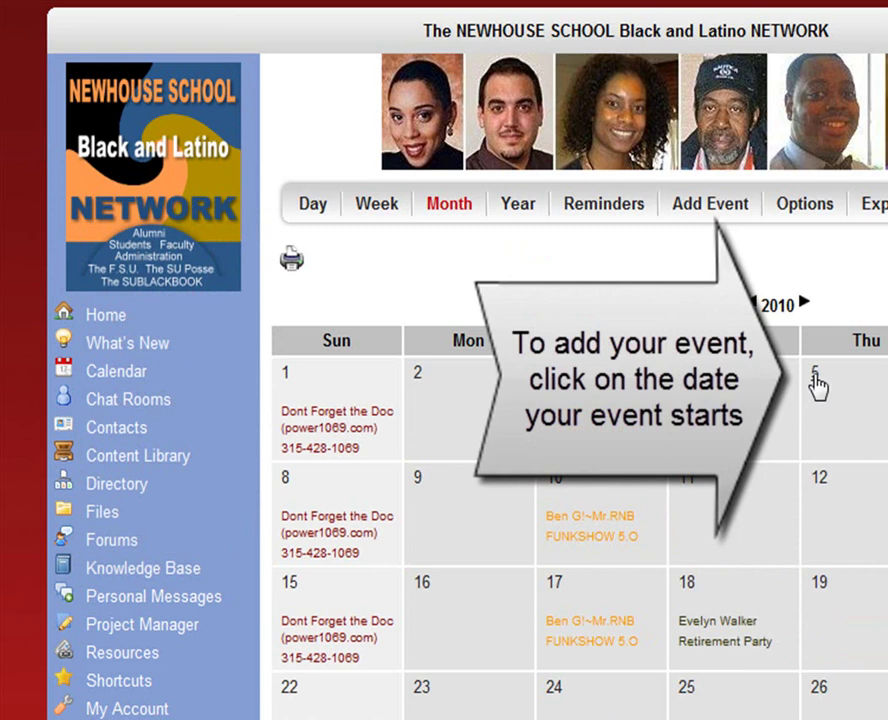
# Start a new event in the 7:00 pm slot of Thursday, August 5, 2010.
pyautogui.click(817, 383)
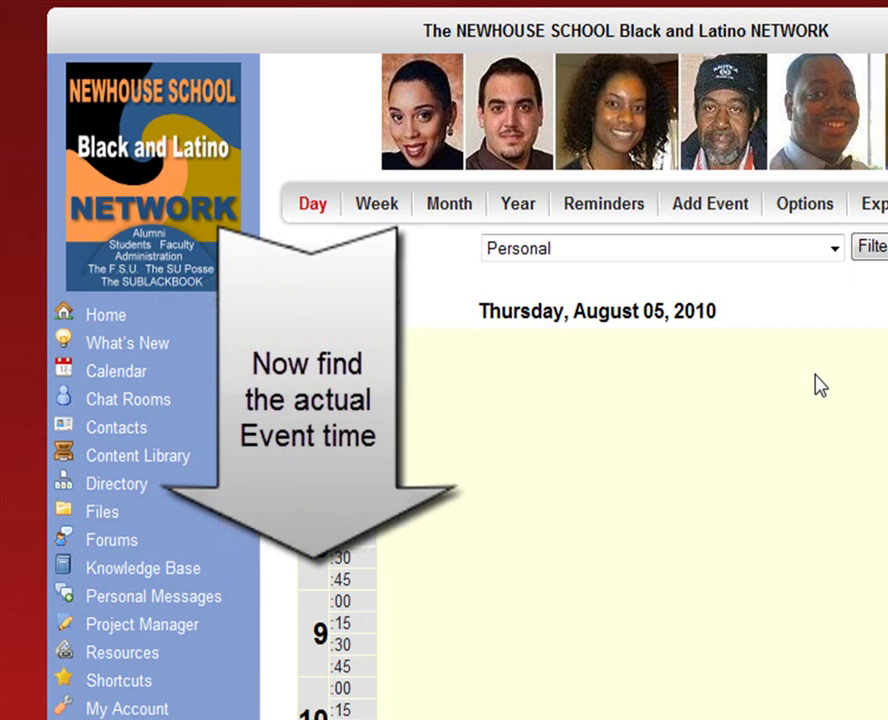
pyautogui.scroll(-5, 817, 383)
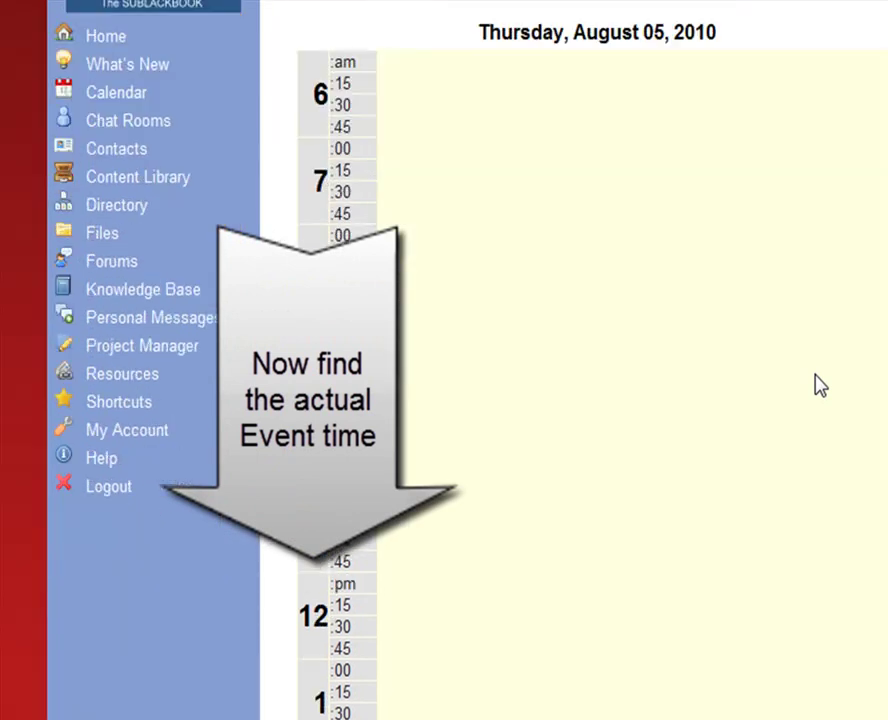
pyautogui.scroll(-8, 817, 383)
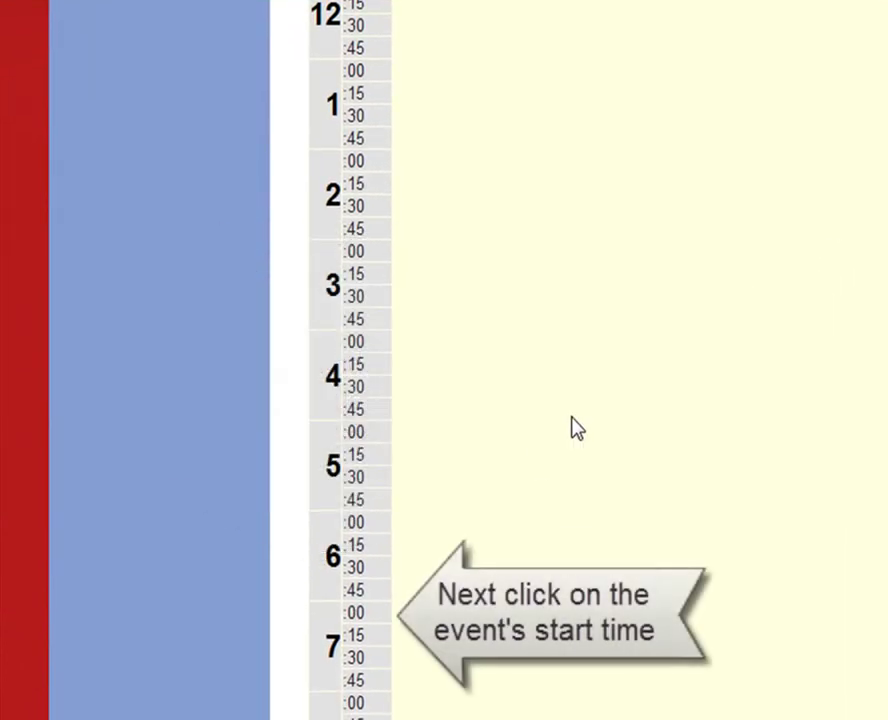
pyautogui.click(355, 613)
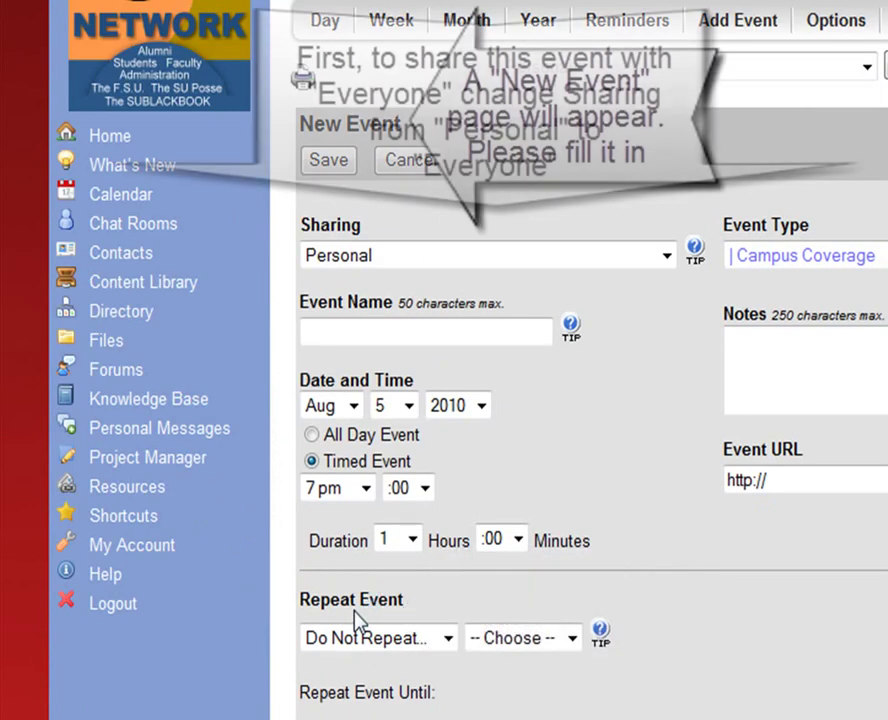
# Share the event with Everyone and name it 'Make Strong Families and Prosp'.
pyautogui.click(666, 258)
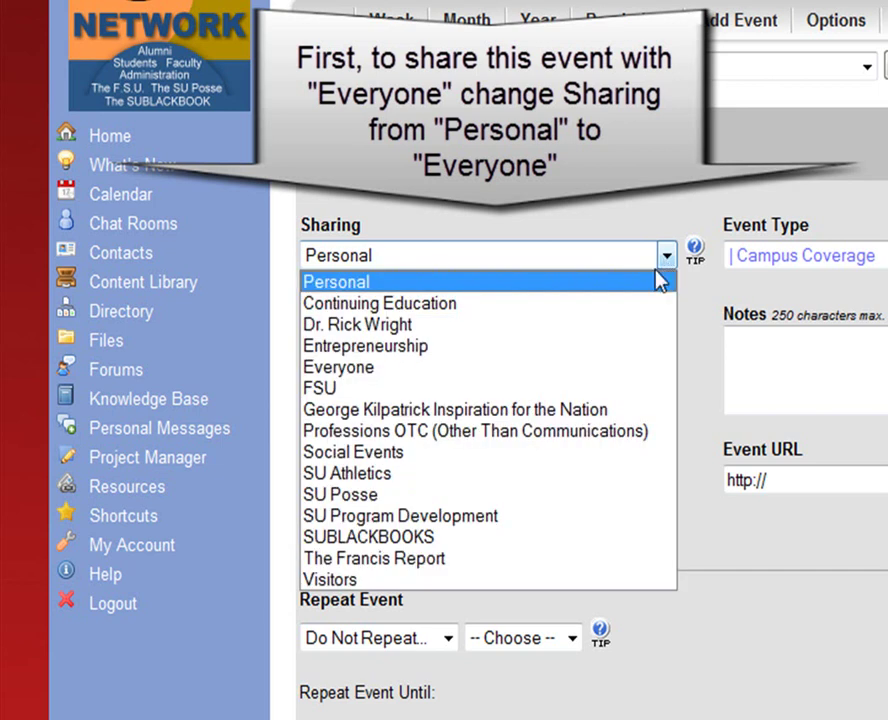
pyautogui.click(582, 370)
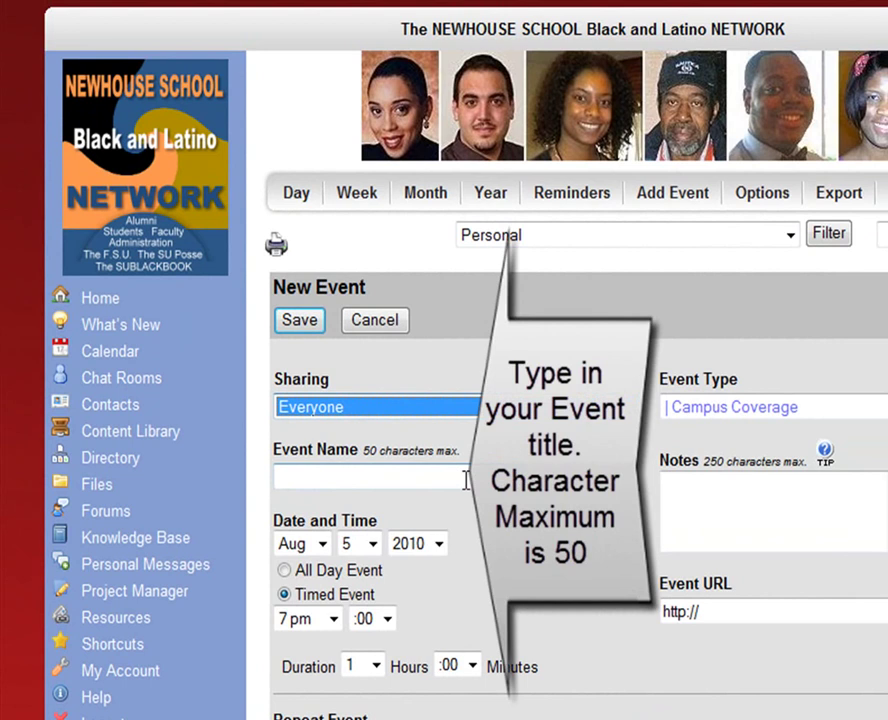
pyautogui.write('Make Strong Families and Prosp')
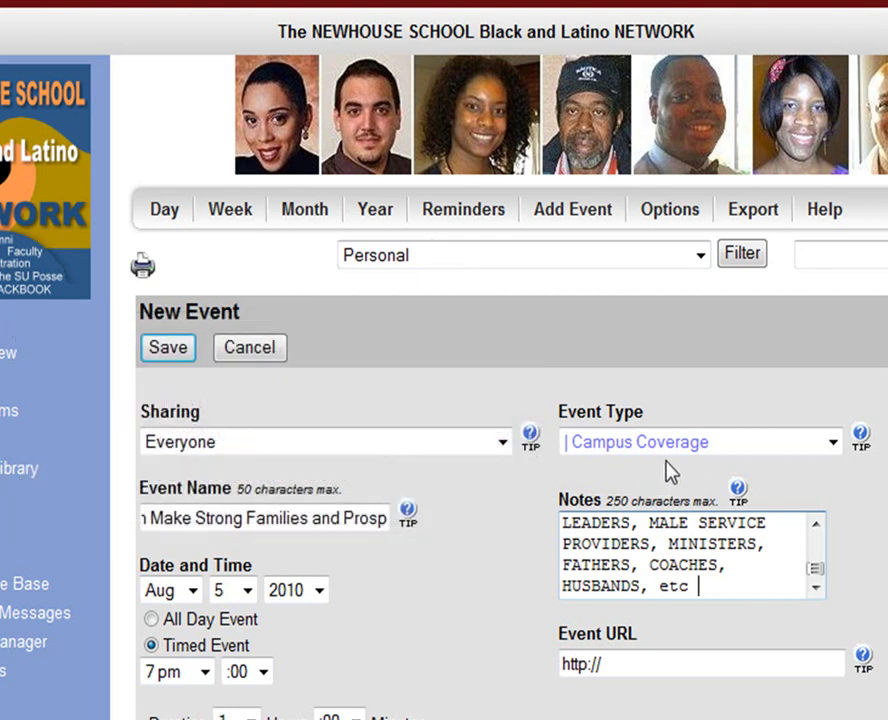
pyautogui.click(752, 442)
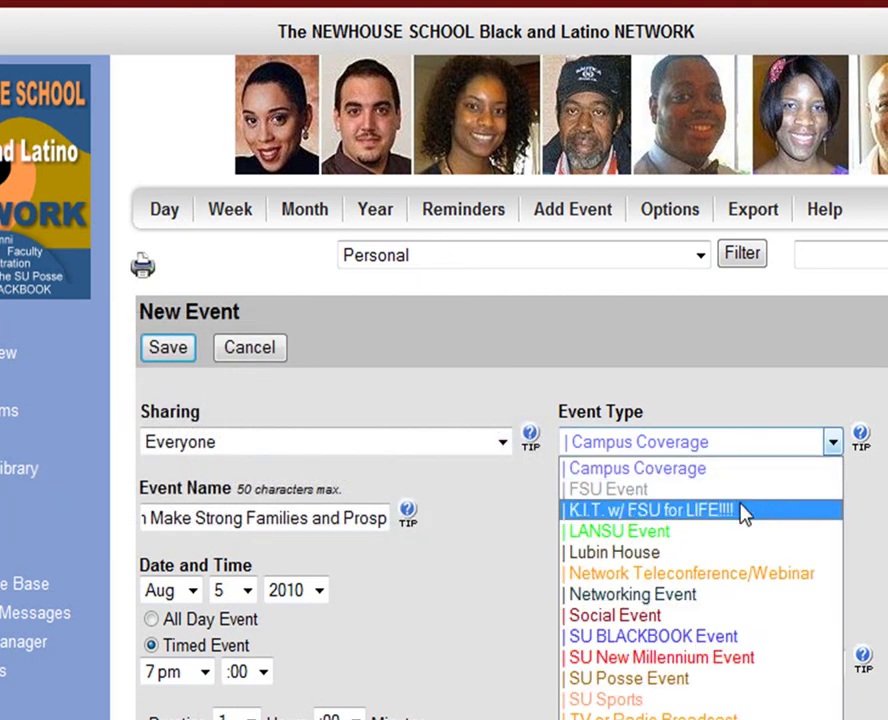
# Make the event a Network Teleconference/Webinar and paste the GoToMeeting registration link as its URL.
pyautogui.click(724, 580)
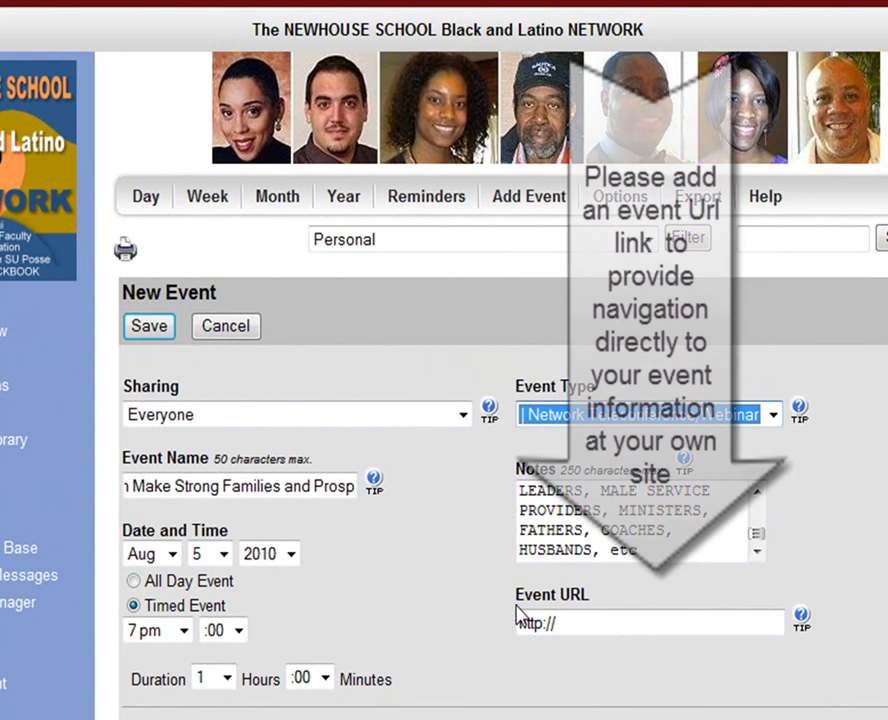
pyautogui.moveTo(561, 618); pyautogui.dragTo(482, 616)
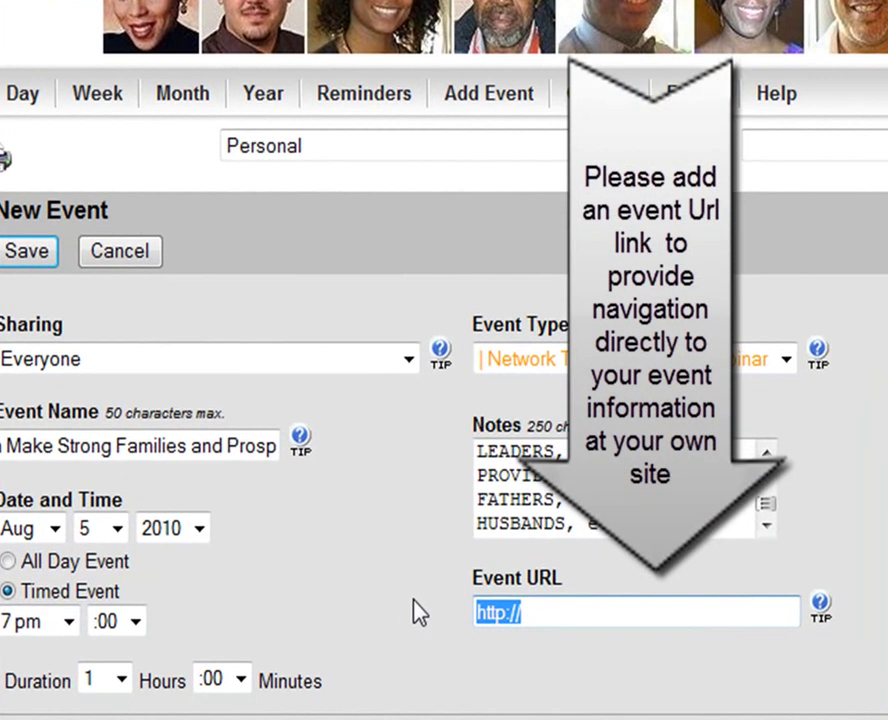
pyautogui.write('https://www1.gotomeeting.com/register/879520240')
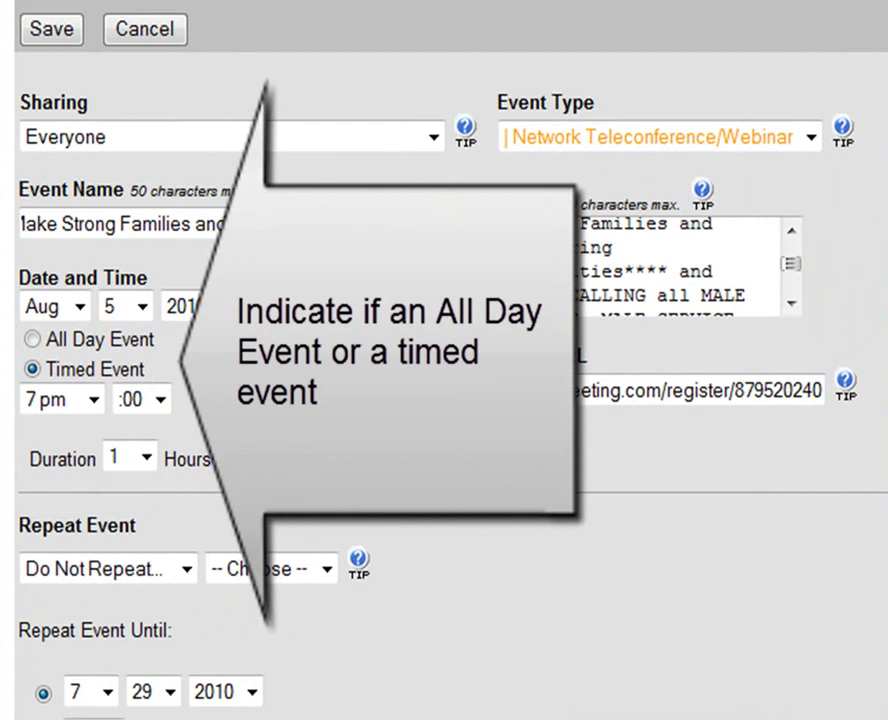
# Keep the event's start time at 7 pm and set its duration to 1 hour.
pyautogui.click(94, 399)
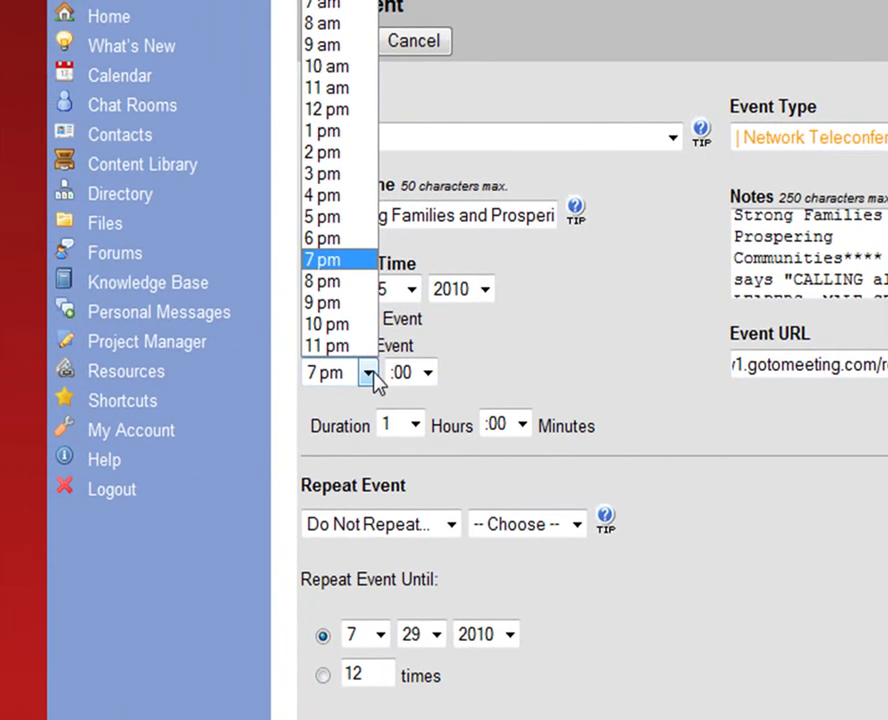
pyautogui.click(333, 263)
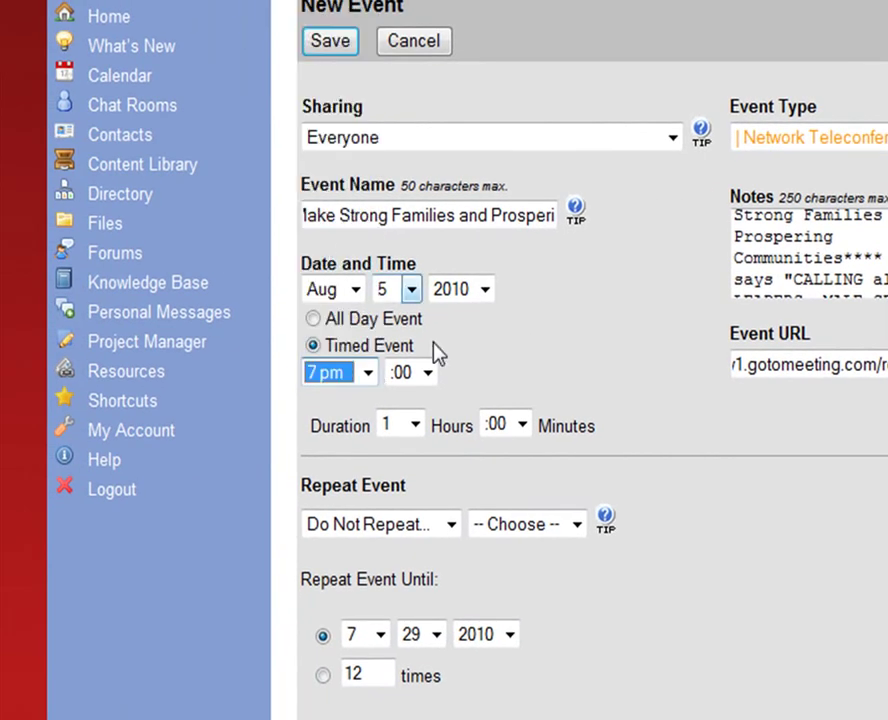
pyautogui.click(467, 396)
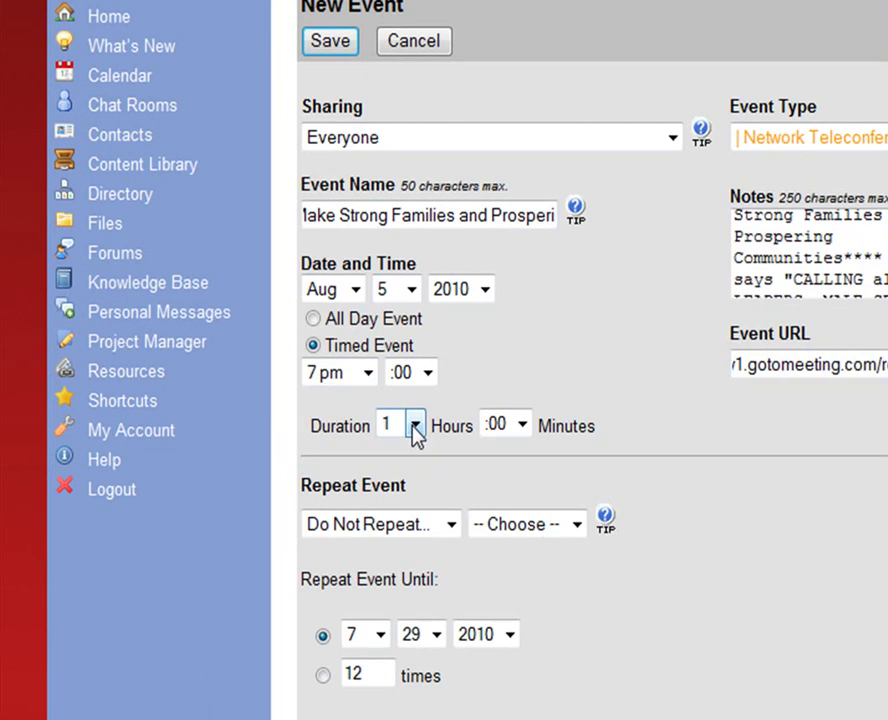
pyautogui.click(414, 426)
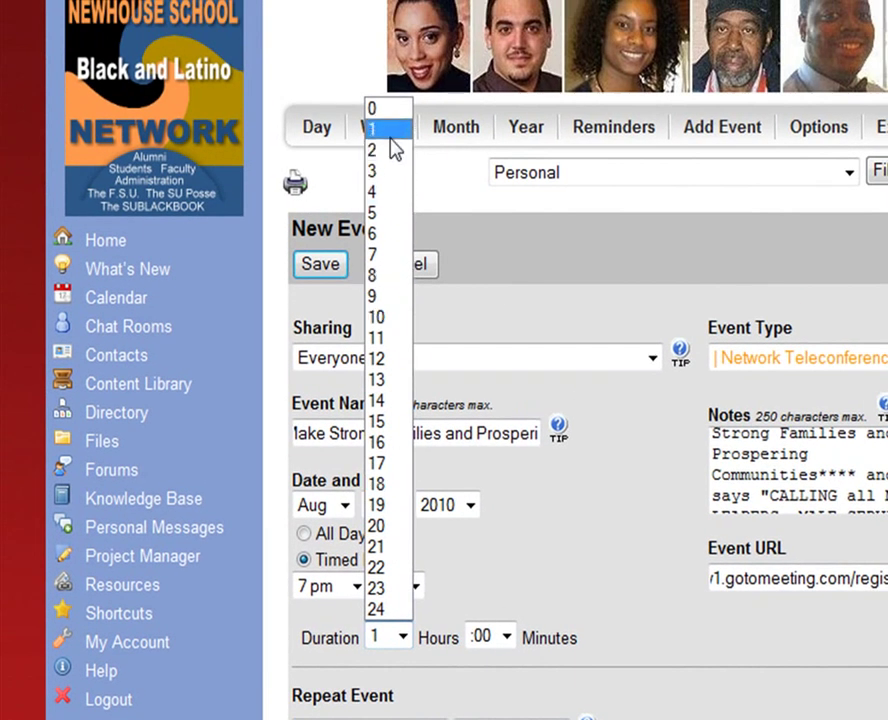
pyautogui.click(389, 131)
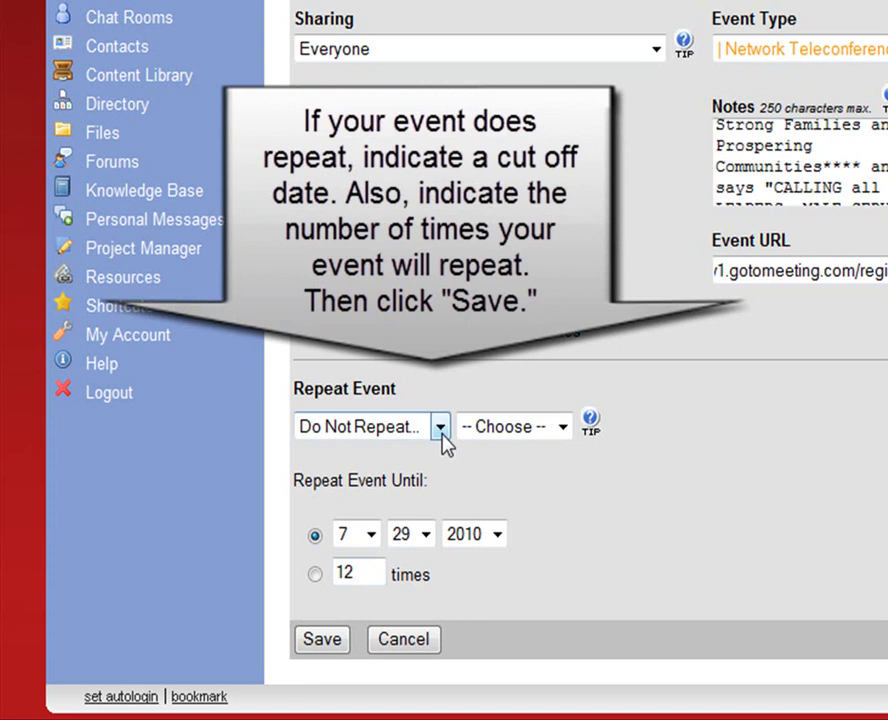
# Leave the event on 'Do Not Repeat' with no interval, save it, and start adding a reminder.
pyautogui.click(440, 428)
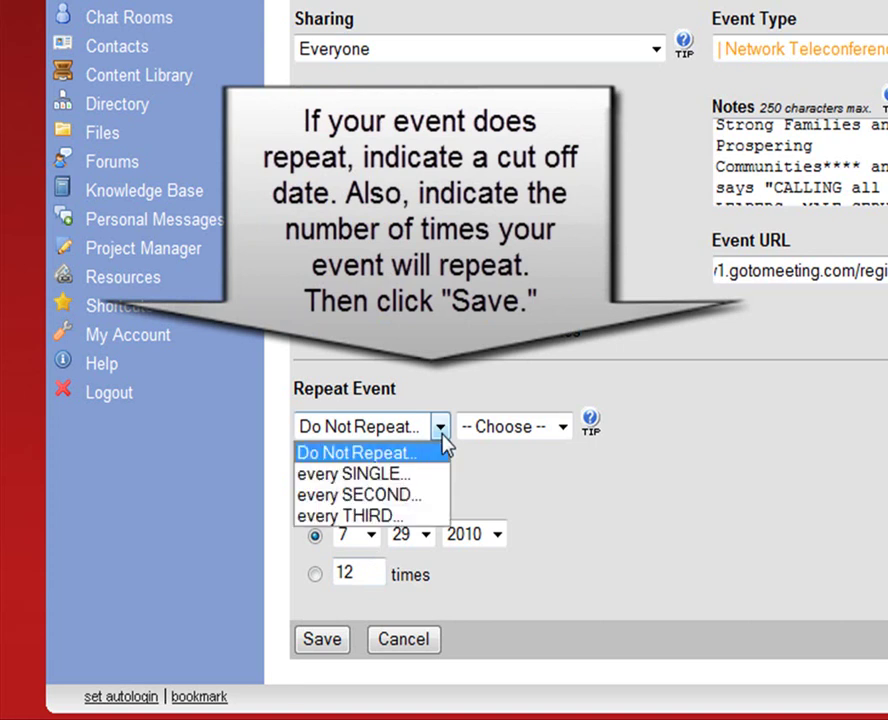
pyautogui.click(442, 442)
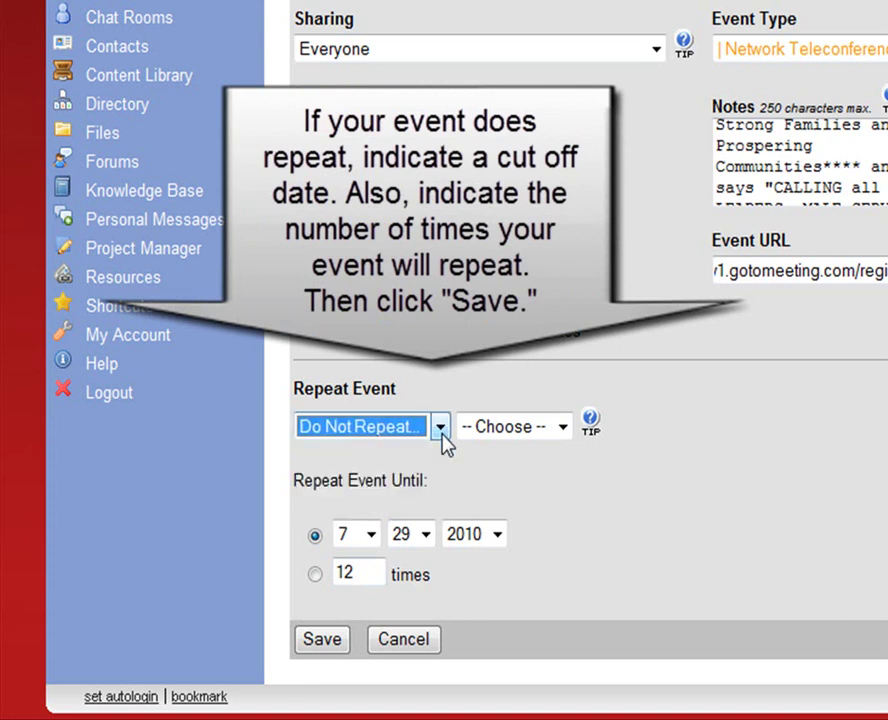
pyautogui.click(562, 428)
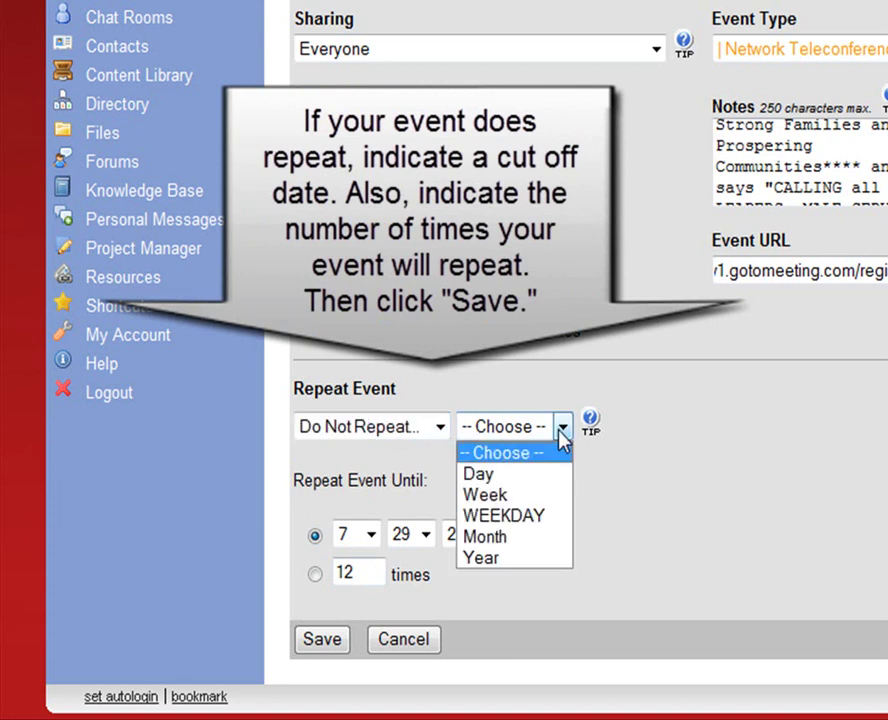
pyautogui.click(610, 460)
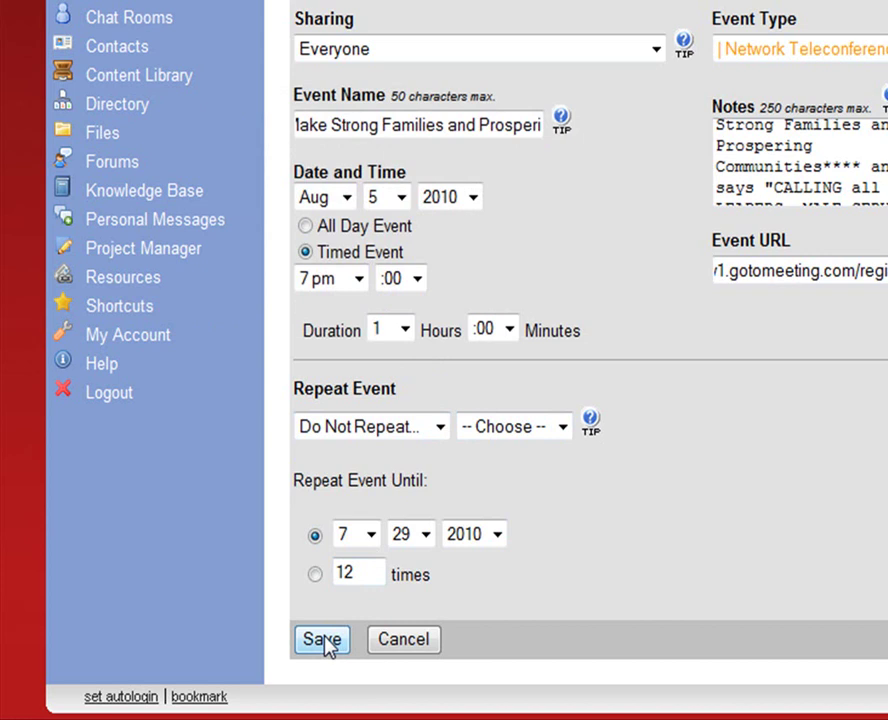
pyautogui.click(324, 641)
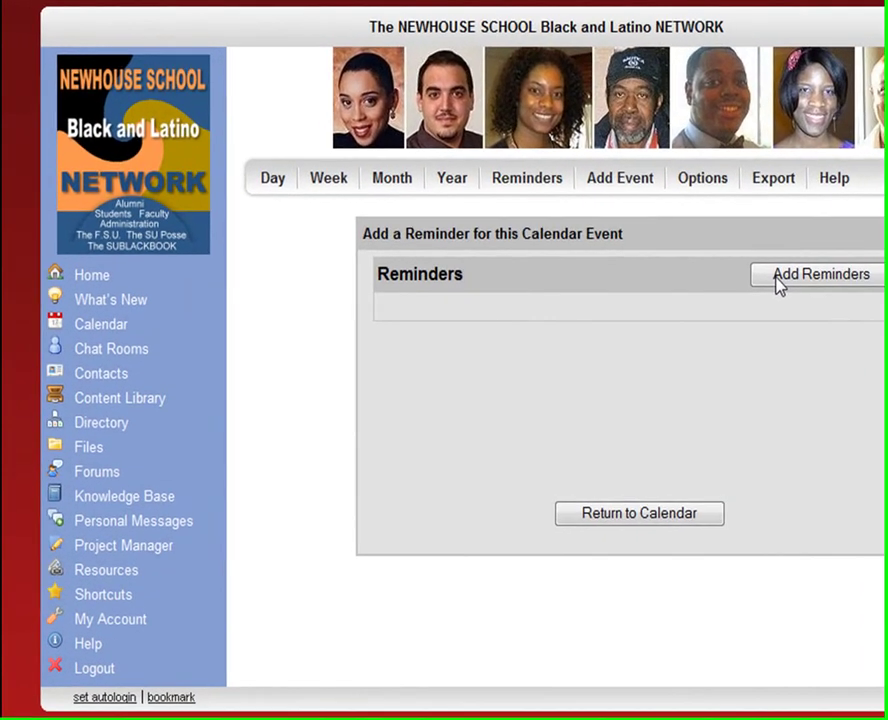
pyautogui.click(779, 282)
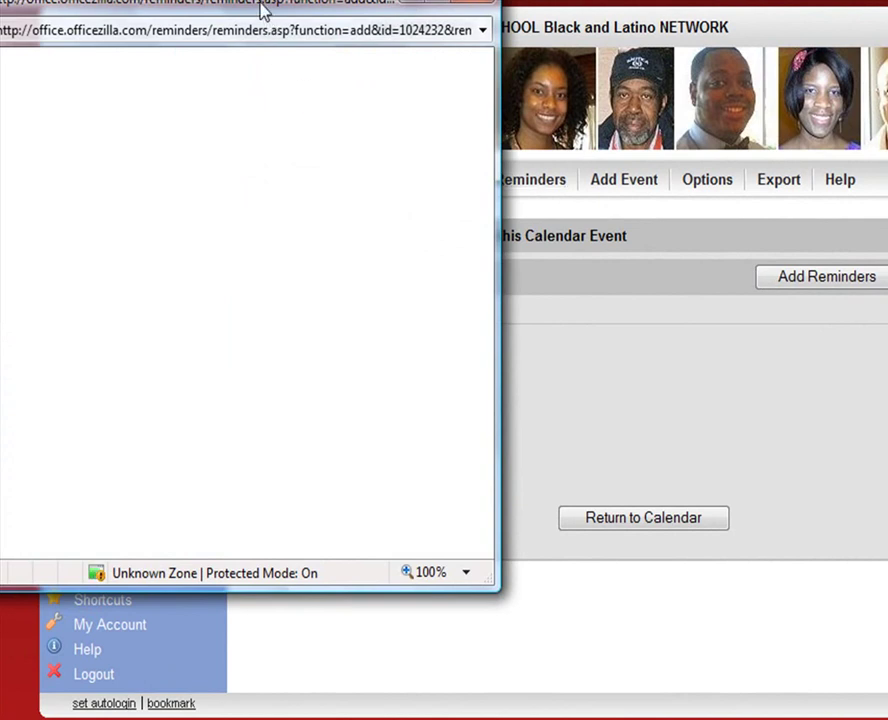
# Set the reminder's first notification to AUG 01, 2010 at 5:30 AM.
pyautogui.moveTo(268, 14); pyautogui.dragTo(363, 105)
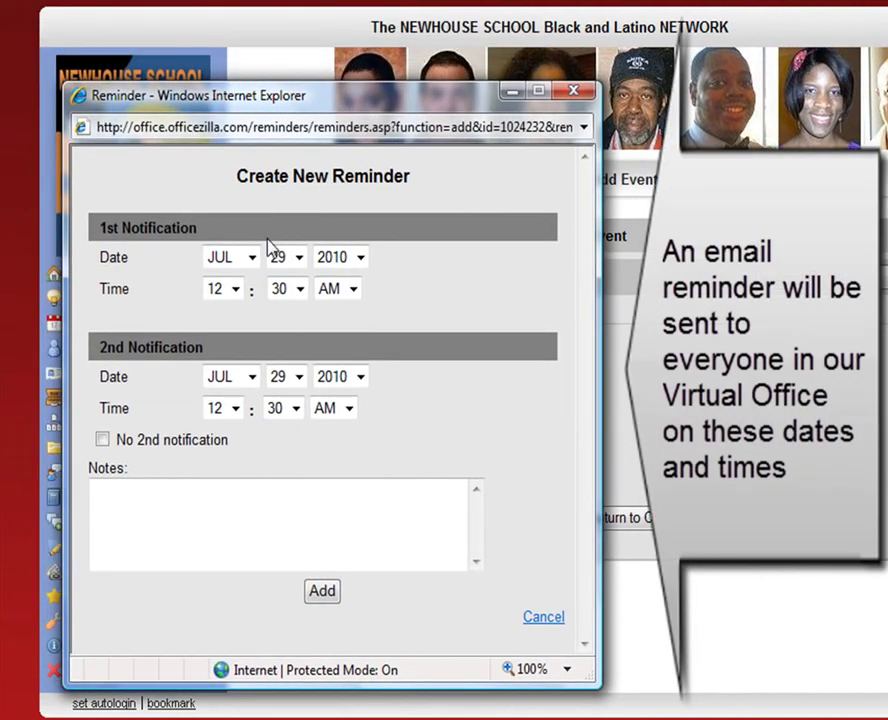
pyautogui.click(252, 258)
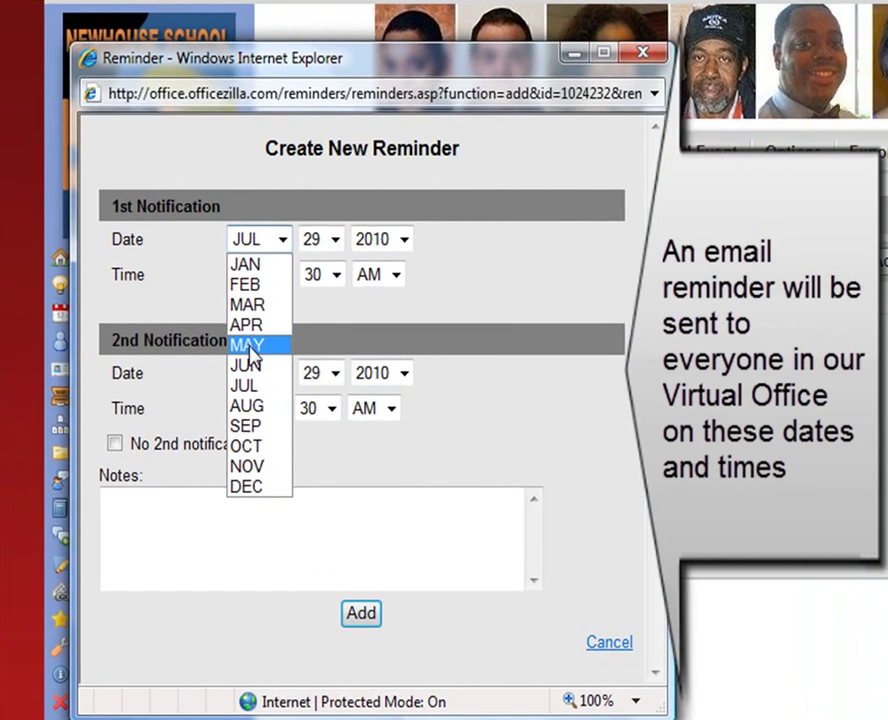
pyautogui.click(228, 406)
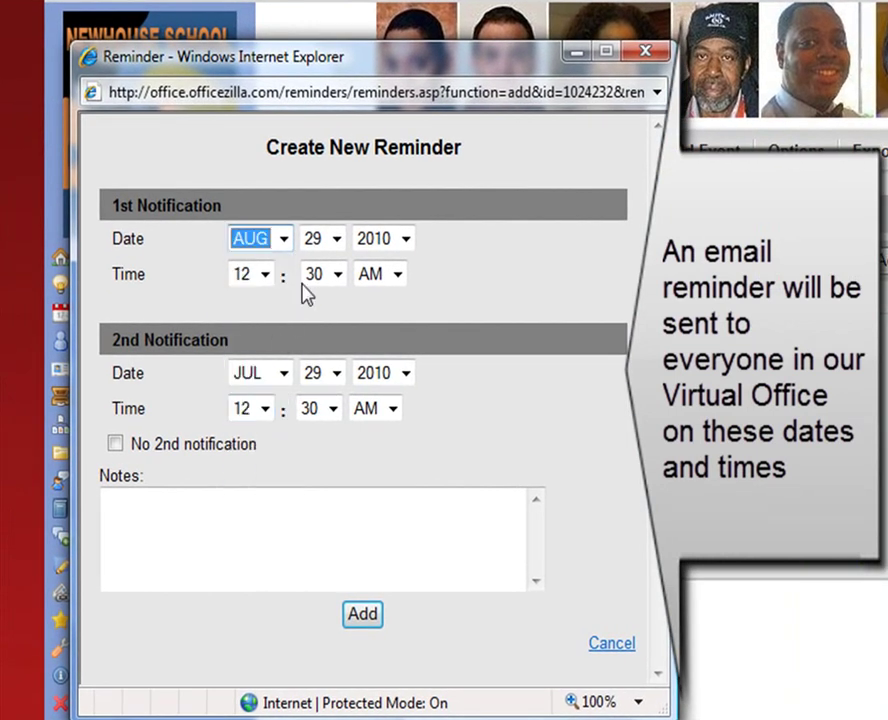
pyautogui.click(338, 240)
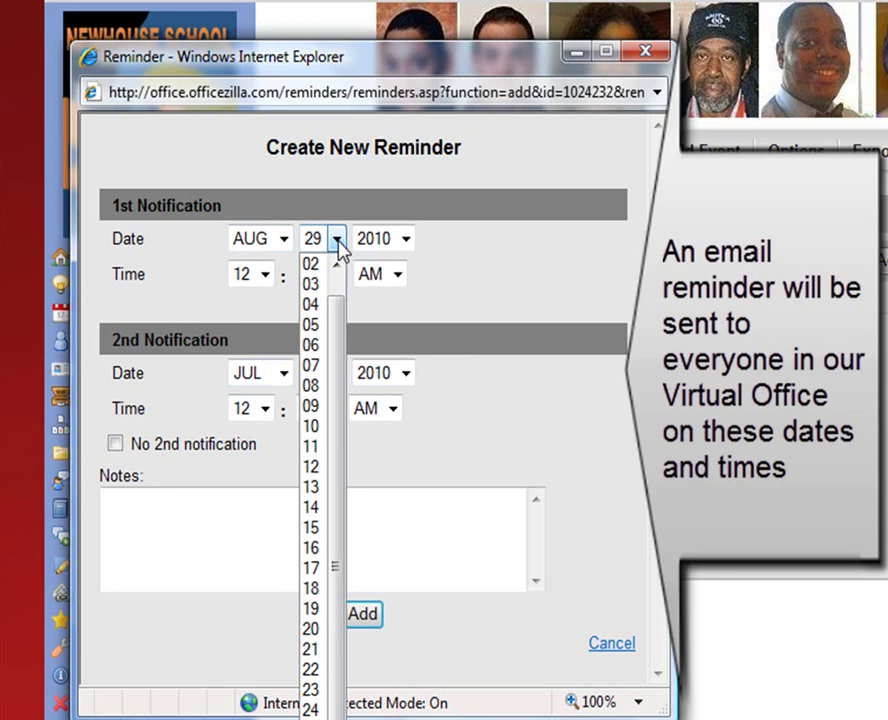
pyautogui.click(337, 263)
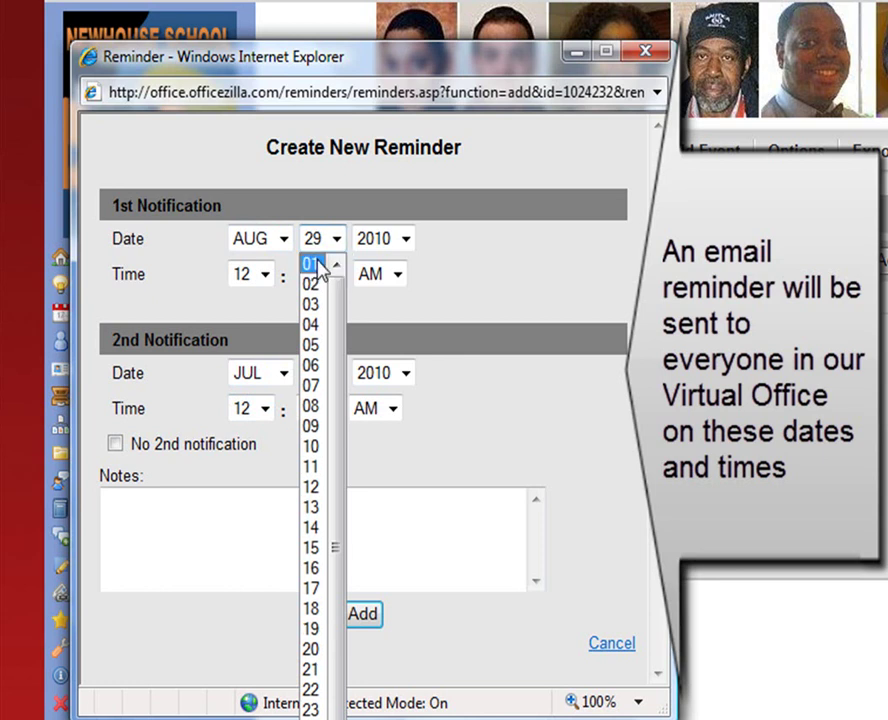
pyautogui.click(310, 263)
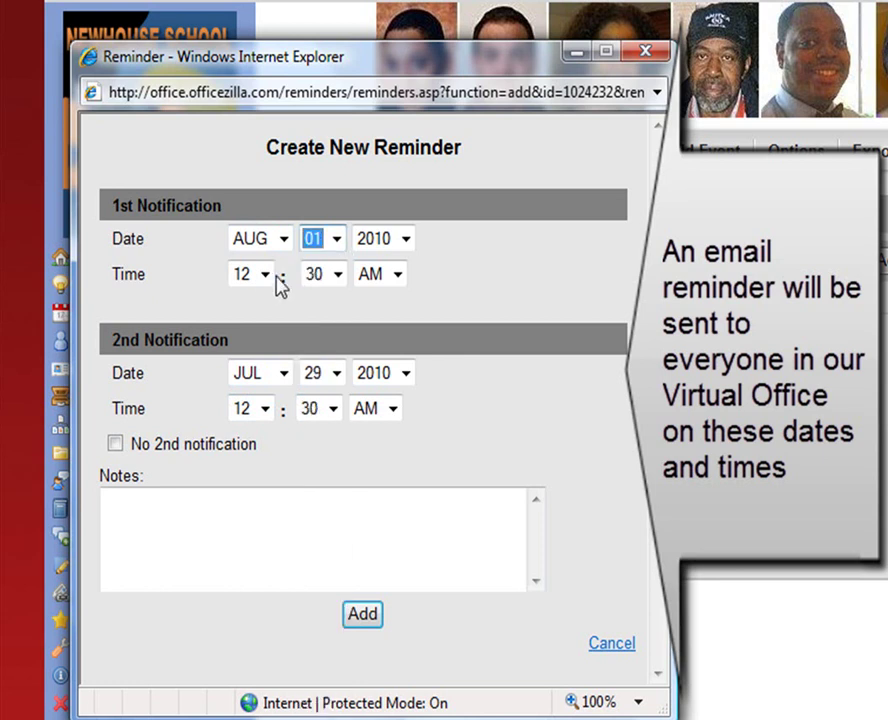
pyautogui.click(266, 276)
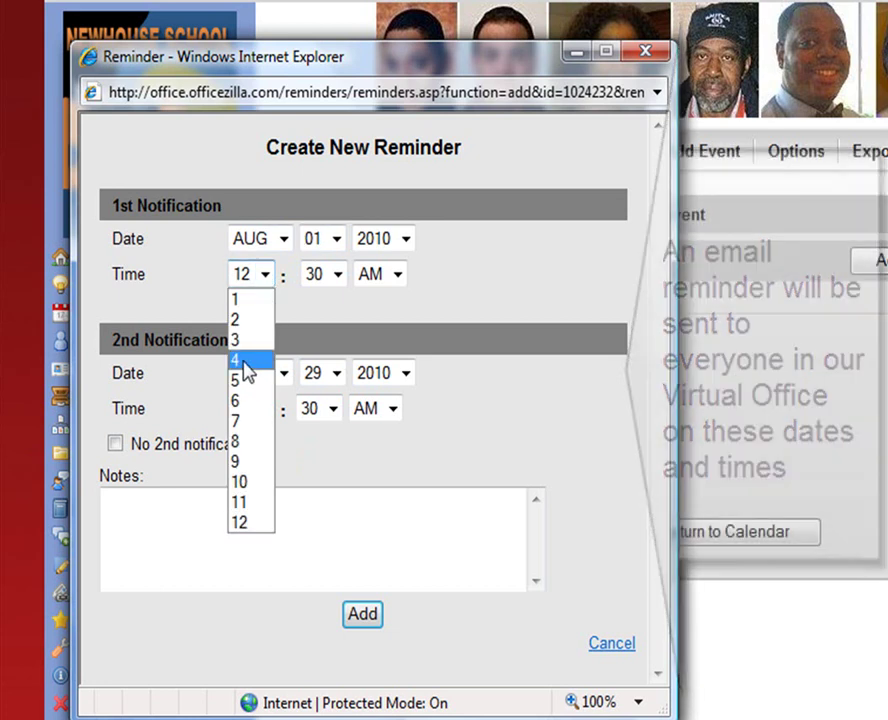
pyautogui.click(240, 381)
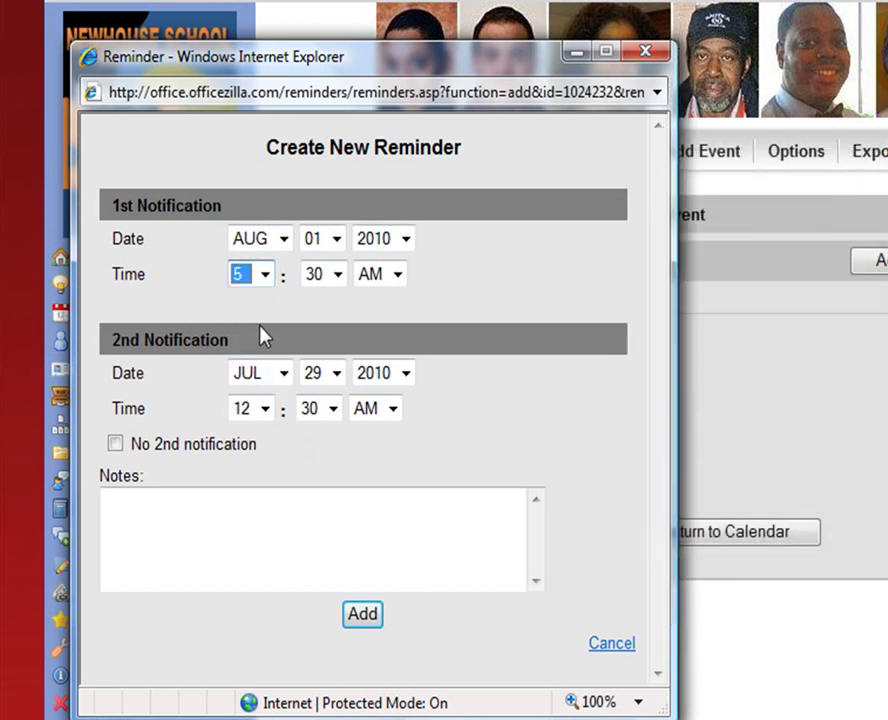
# Turn off the second notification, paste the event description into Notes, and add the reminder.
pyautogui.click(116, 445)
pyautogui.click(117, 508)
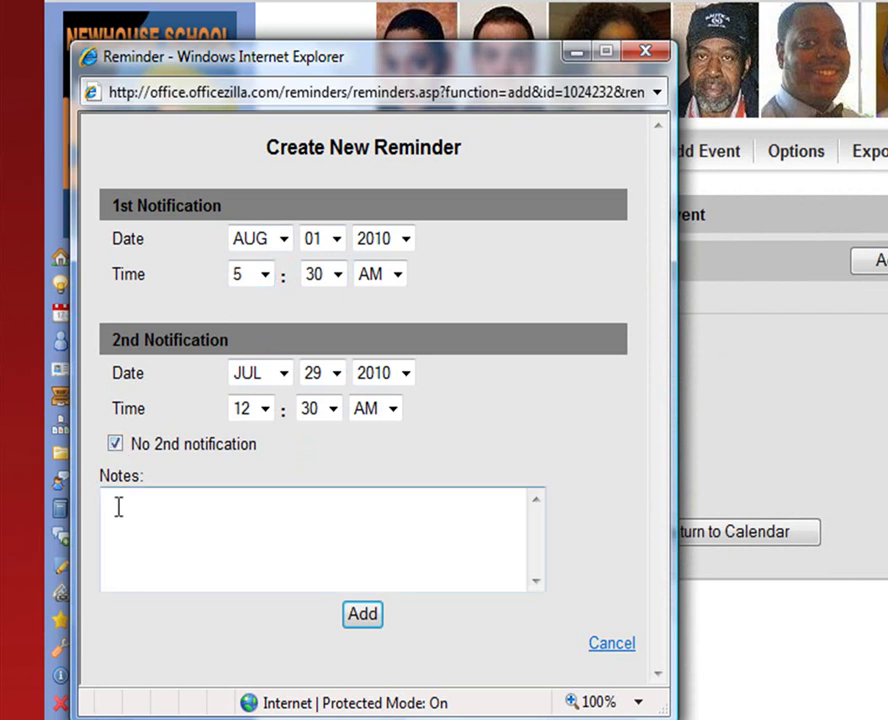
pyautogui.hotkey('ctrl', 'v')
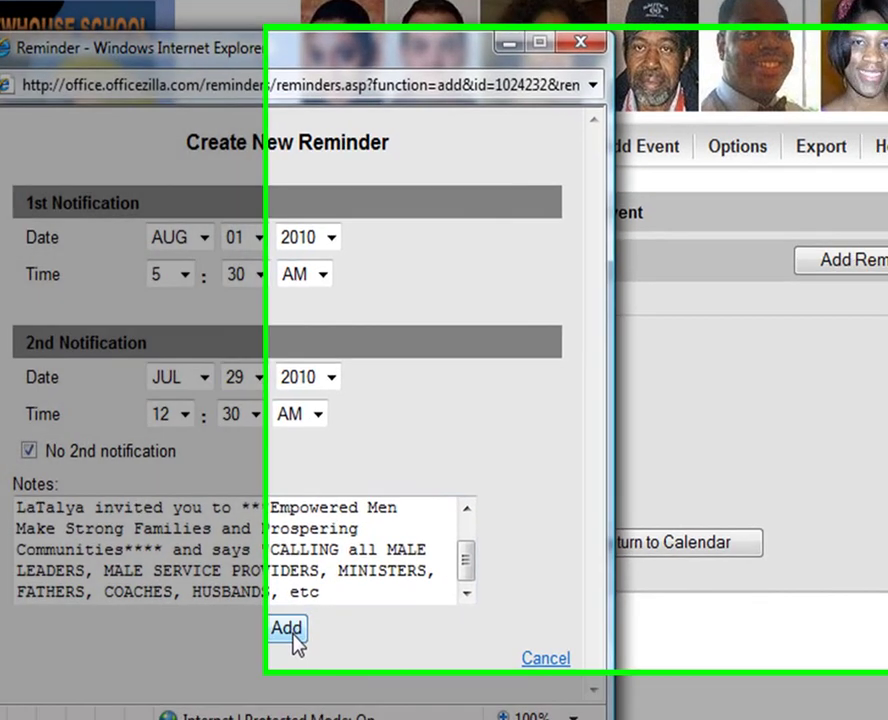
pyautogui.click(291, 632)
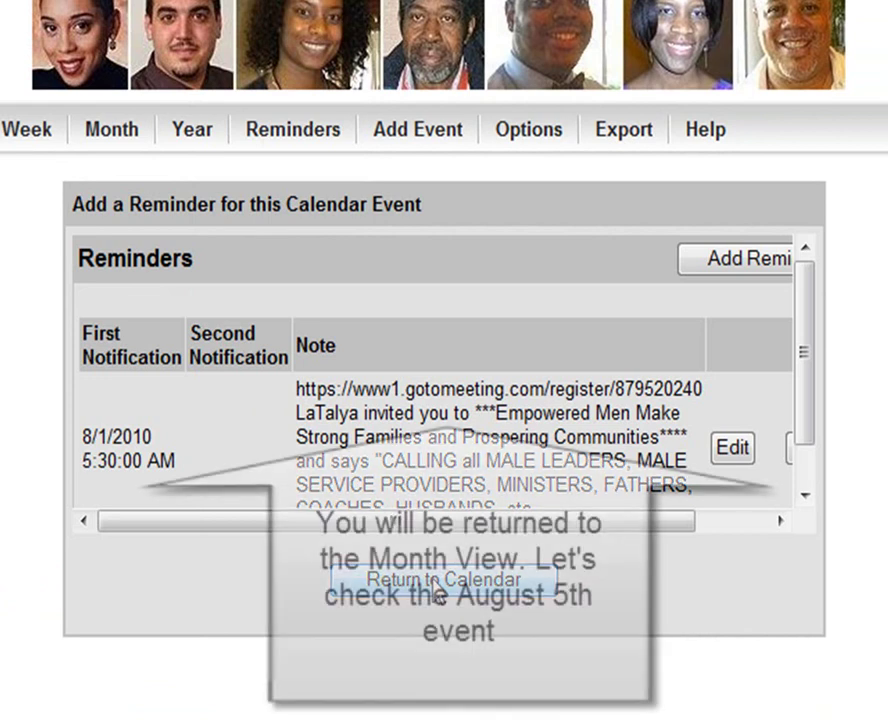
pyautogui.click(437, 589)
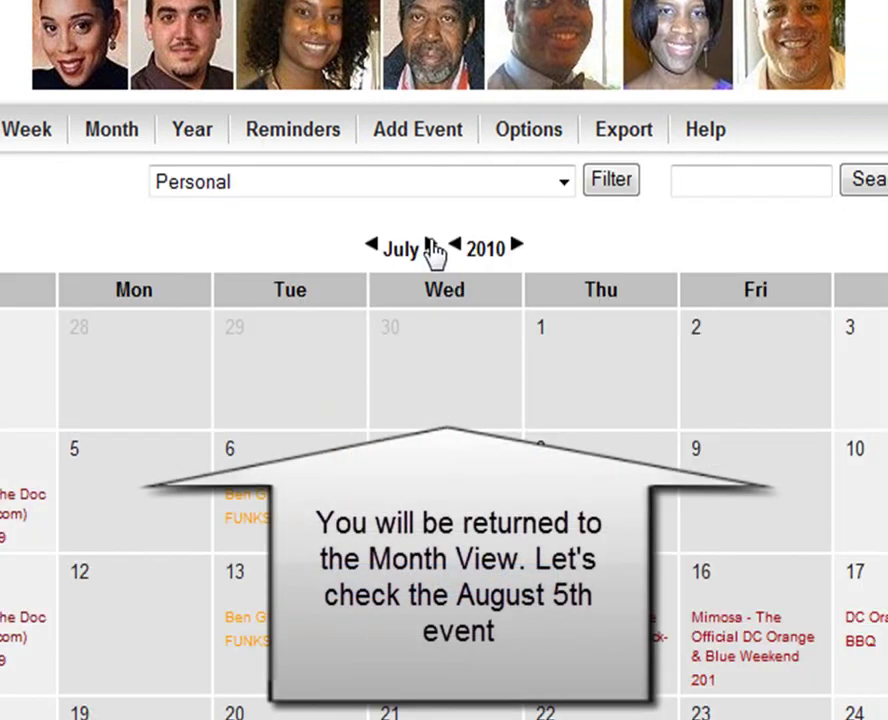
# Check the Aug 5 event in August 2010, then show the week of August 1–7.
pyautogui.click(431, 246)
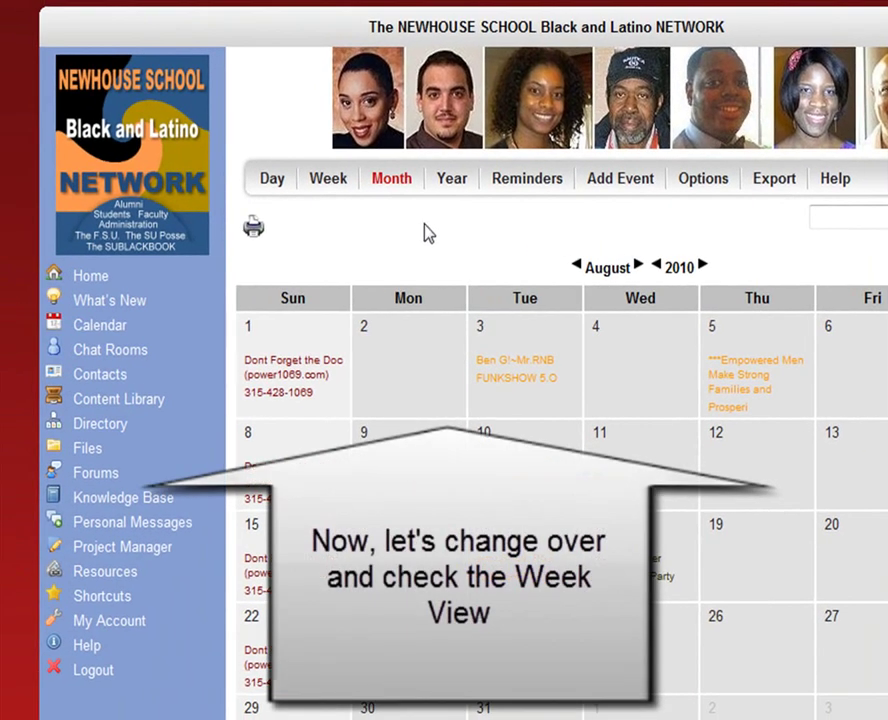
pyautogui.click(329, 185)
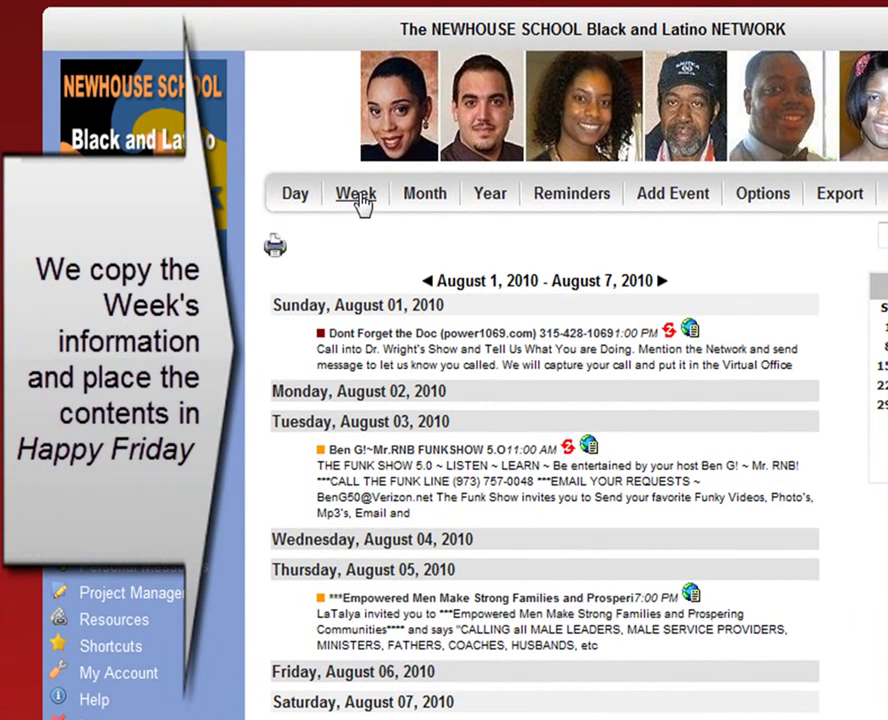